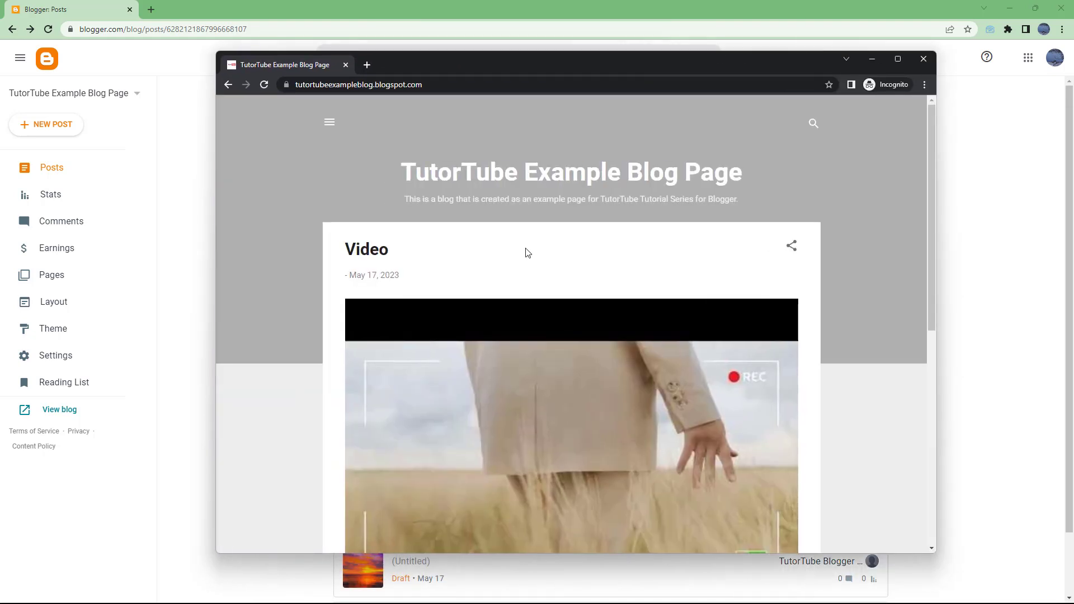
# - Open the Video post in the incognito window, review its comments, then move that window aside
pyautogui.scroll(-4, 526, 250)
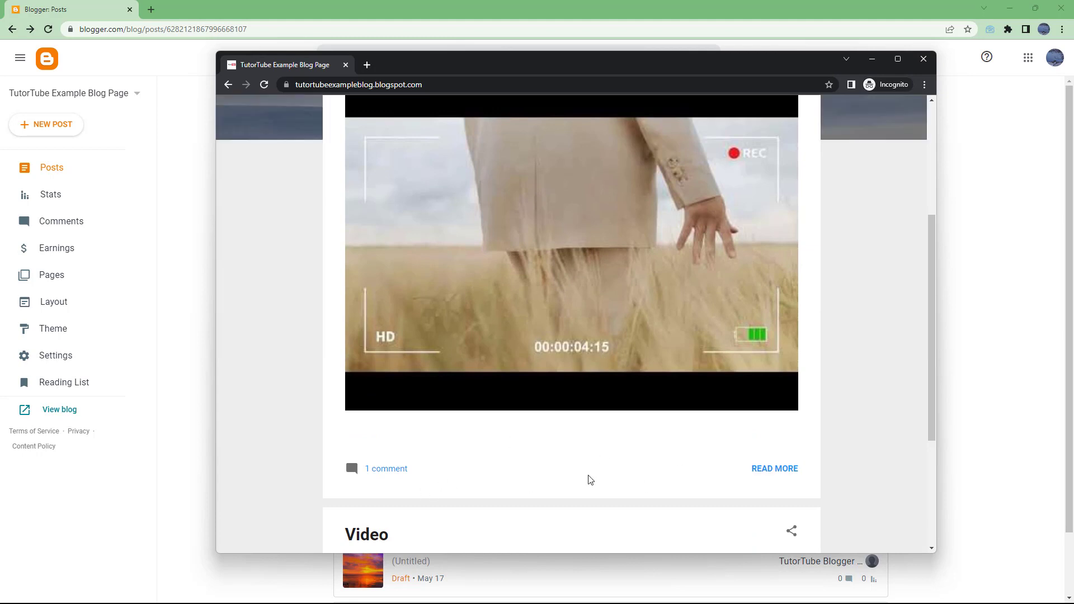
pyautogui.click(774, 469)
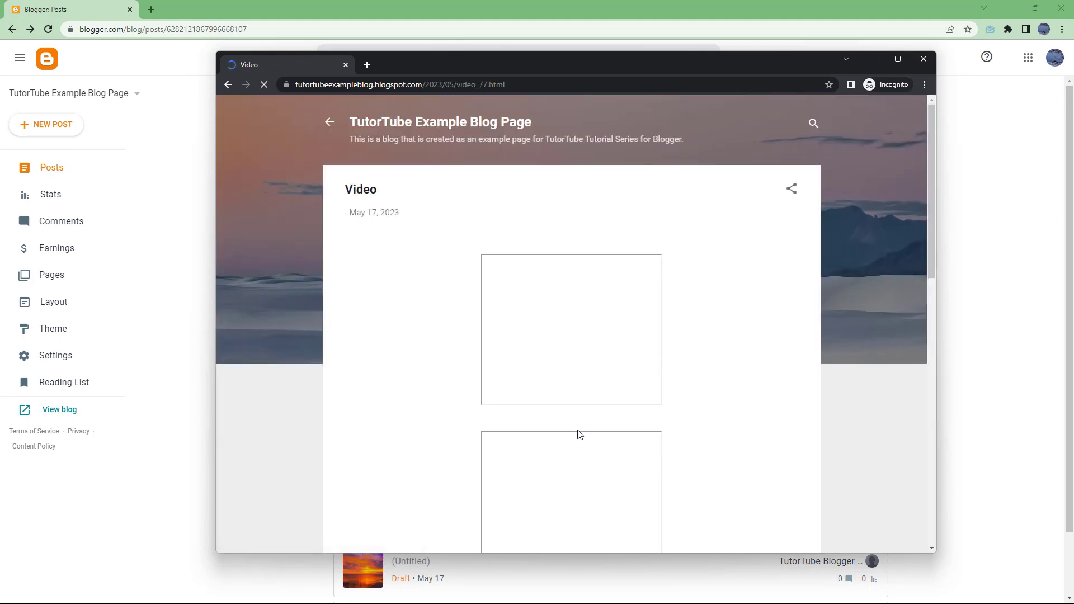
pyautogui.scroll(-10, 579, 433)
pyautogui.scroll(3, 429, 261)
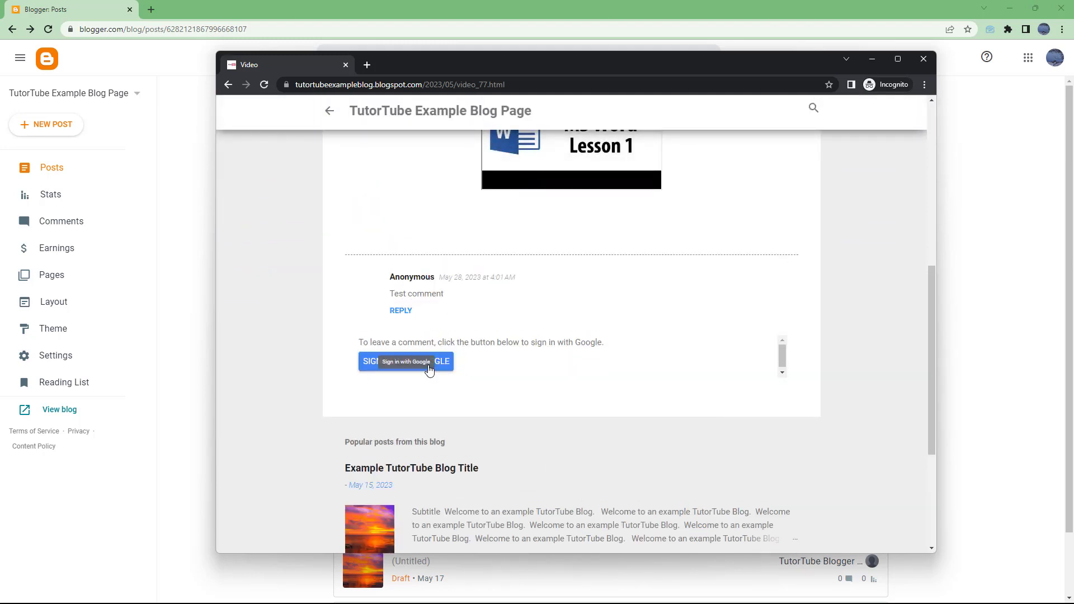
pyautogui.moveTo(505, 66); pyautogui.dragTo(1073, 129)
# - In Settings, change Who can comment? to Anyone (including anonymous) and save it
pyautogui.click(73, 359)
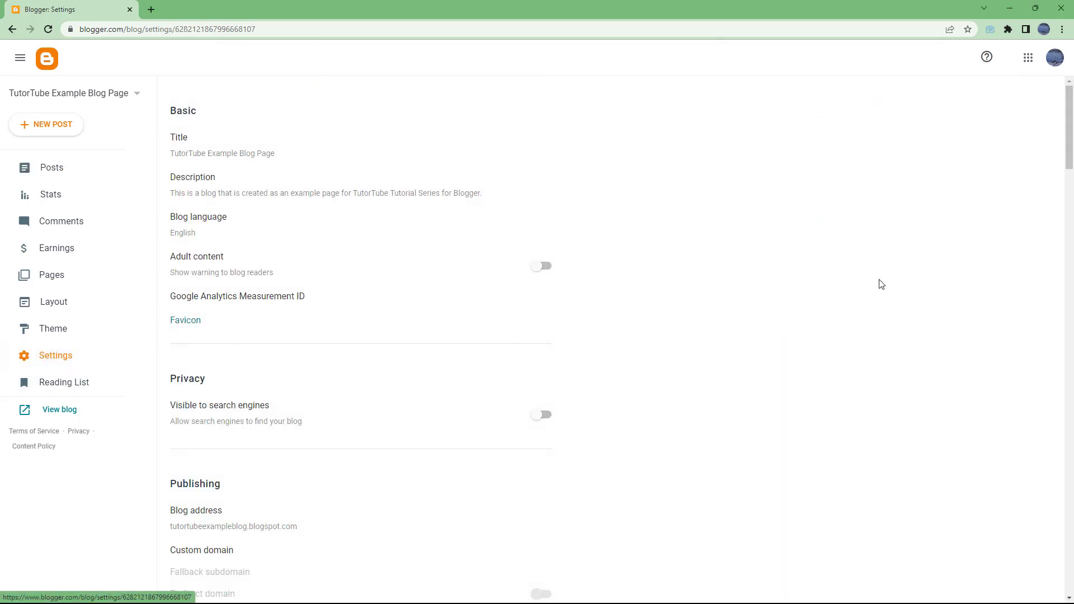
pyautogui.moveTo(1069, 131); pyautogui.dragTo(1070, 298)
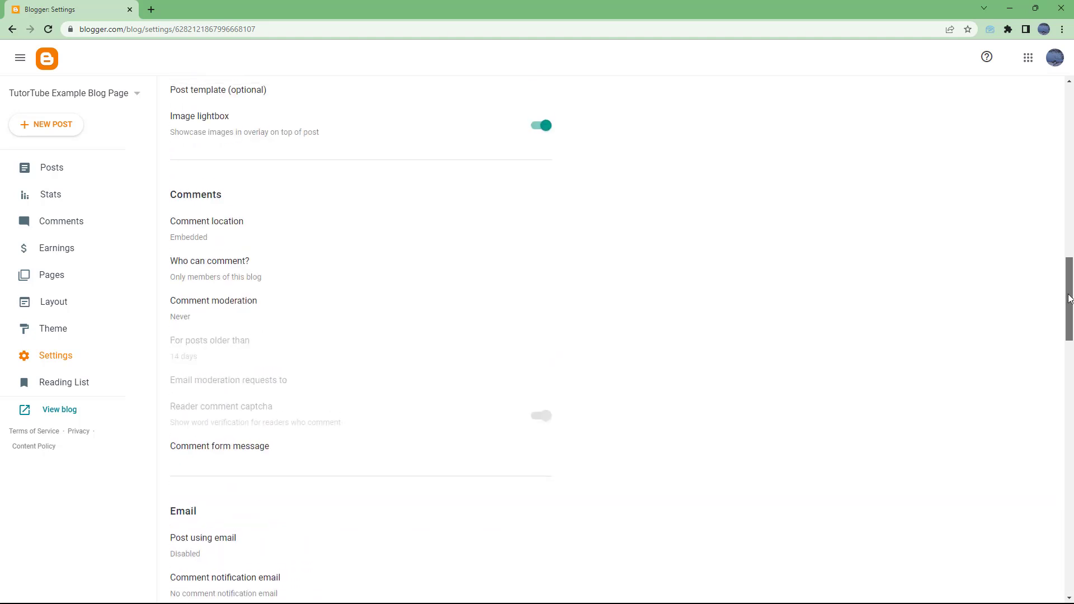
pyautogui.click(231, 281)
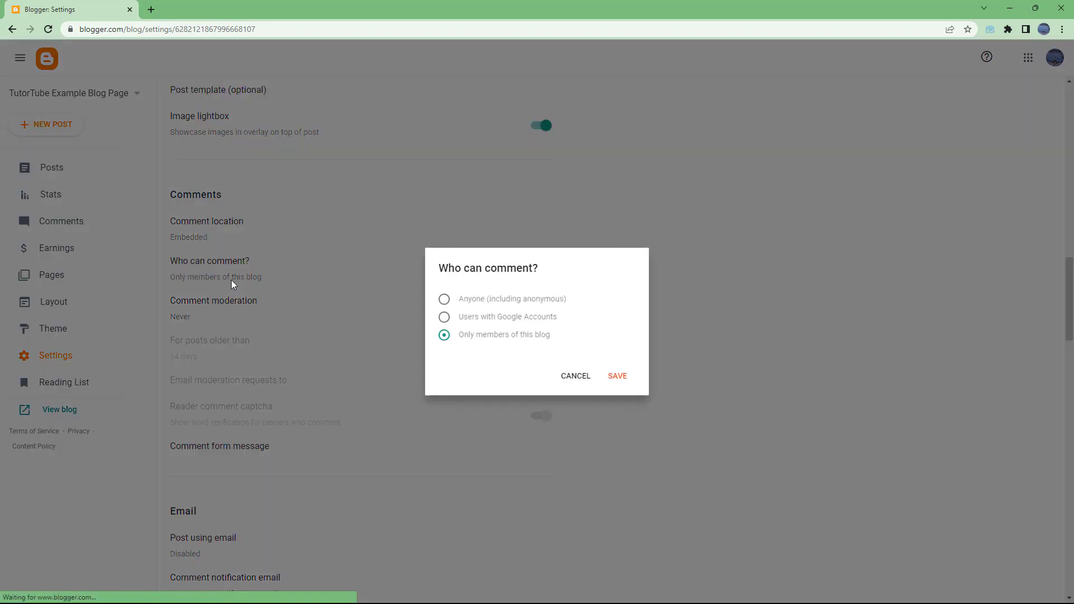
pyautogui.click(558, 300)
pyautogui.click(618, 377)
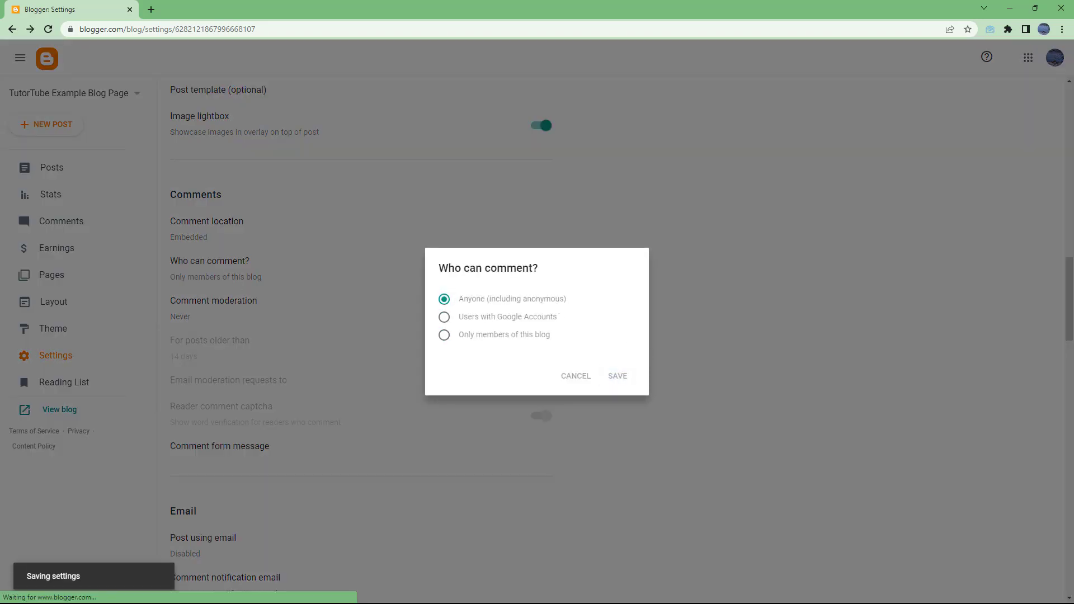
pyautogui.moveTo(1071, 122); pyautogui.dragTo(391, 82)
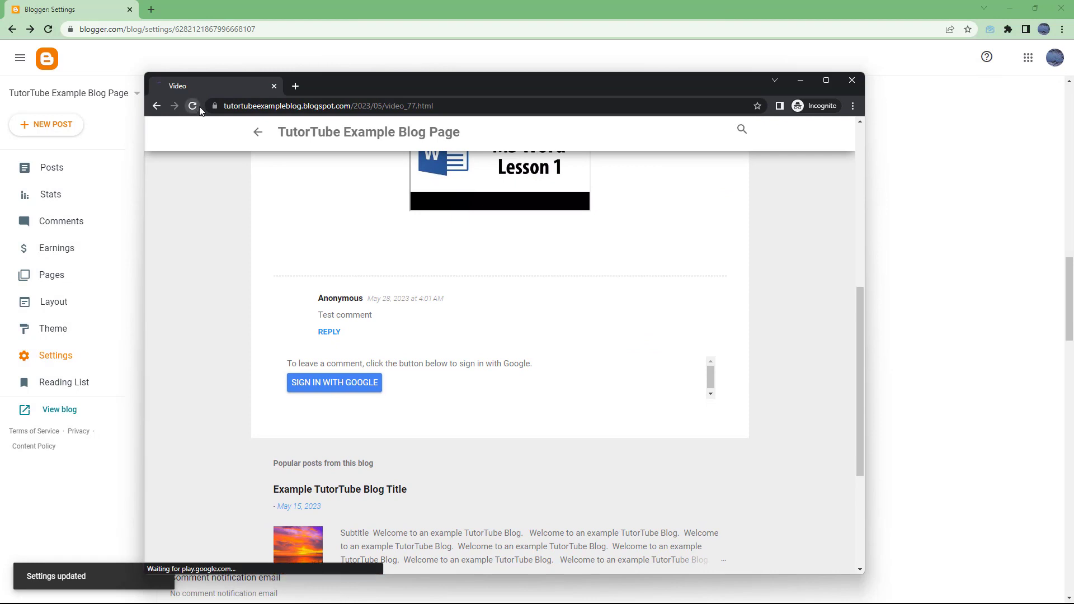
# - Reload the Video post and publish the anonymous comment 'dfgdfgdfg'
pyautogui.click(193, 105)
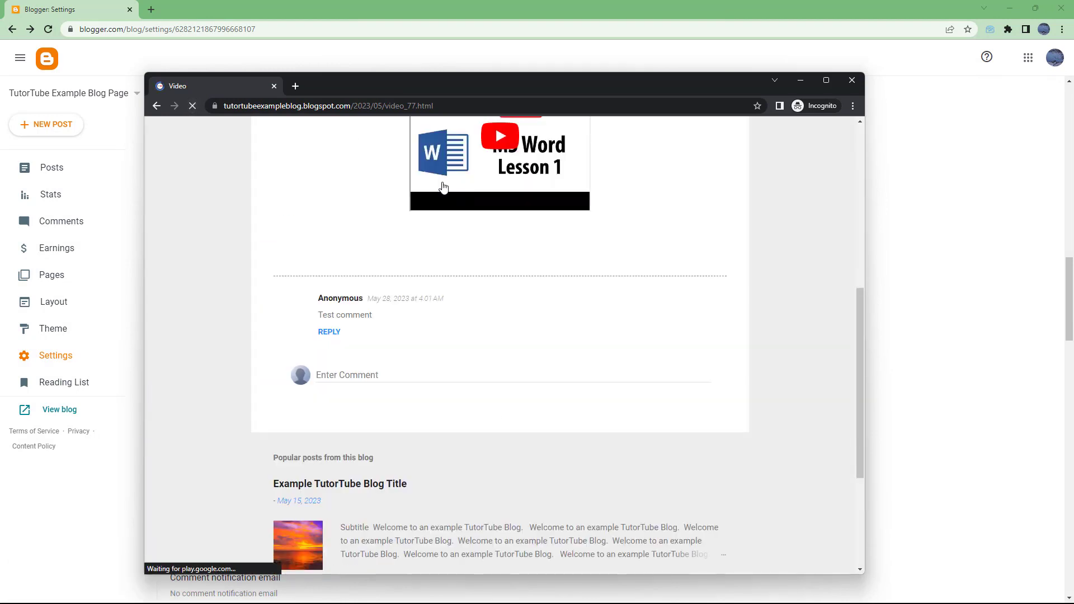
pyautogui.click(352, 372)
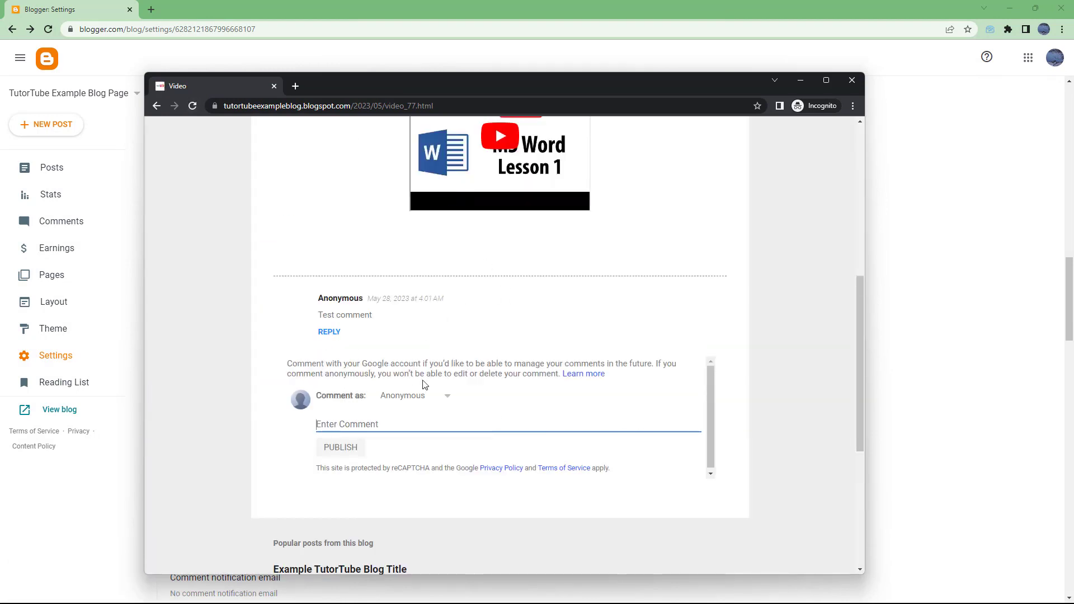
pyautogui.write('dfgdfgdfg')
pyautogui.click(340, 447)
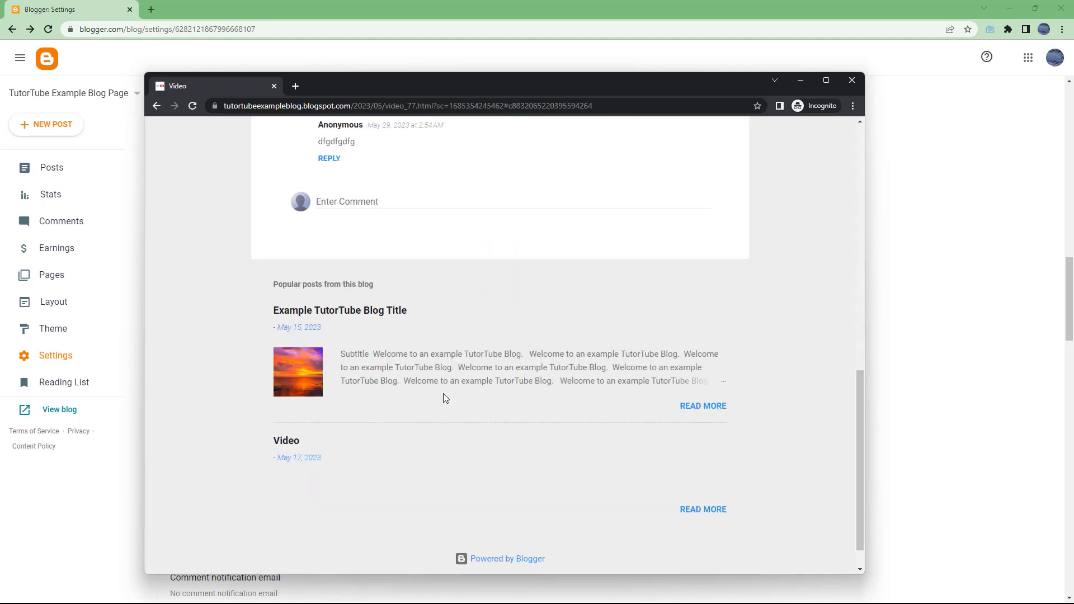
pyautogui.scroll(-2, 426, 437)
pyautogui.scroll(2, 437, 437)
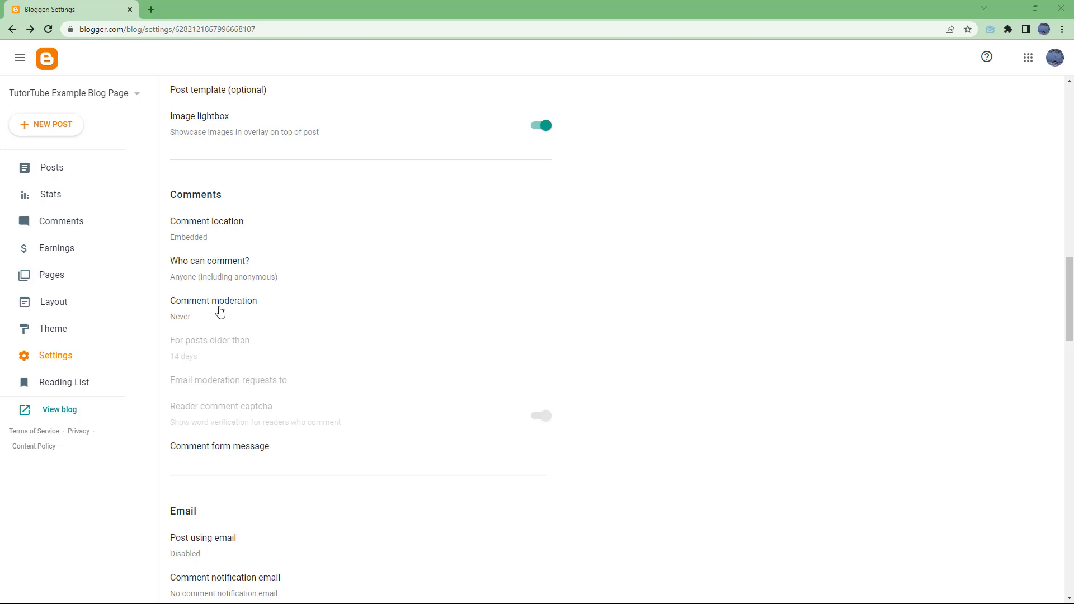
# - Set Comment moderation to Always and save the setting
pyautogui.click(220, 312)
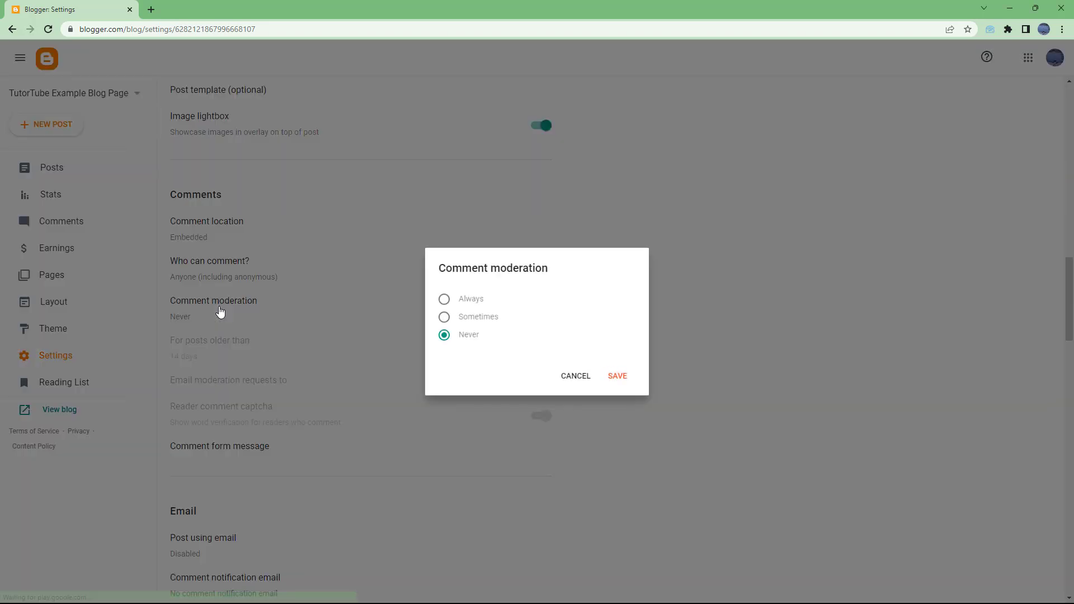
pyautogui.click(446, 317)
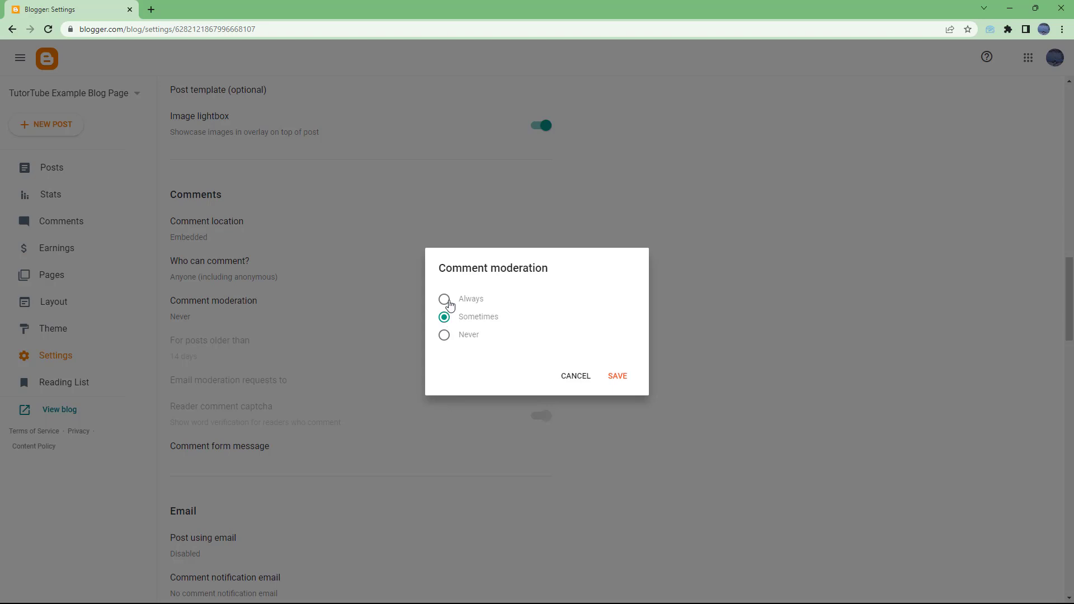
pyautogui.click(445, 300)
pyautogui.click(618, 378)
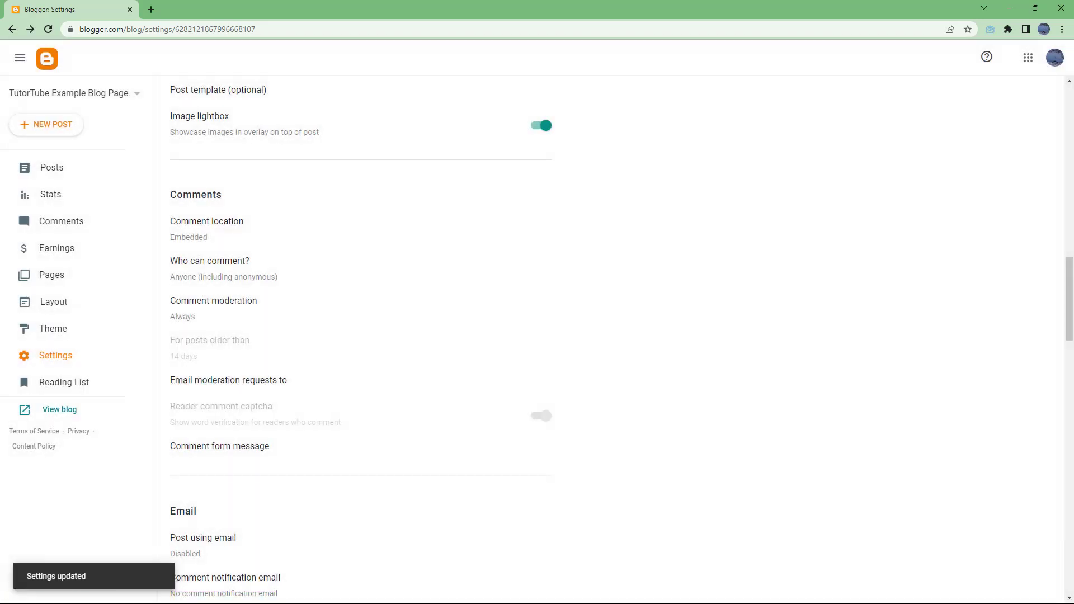
pyautogui.moveTo(1073, 185); pyautogui.dragTo(490, 126)
# - Reload the Video post, submit an anonymous 'Test comment', then minimize the preview window
pyautogui.click(367, 112)
pyautogui.press('Return')
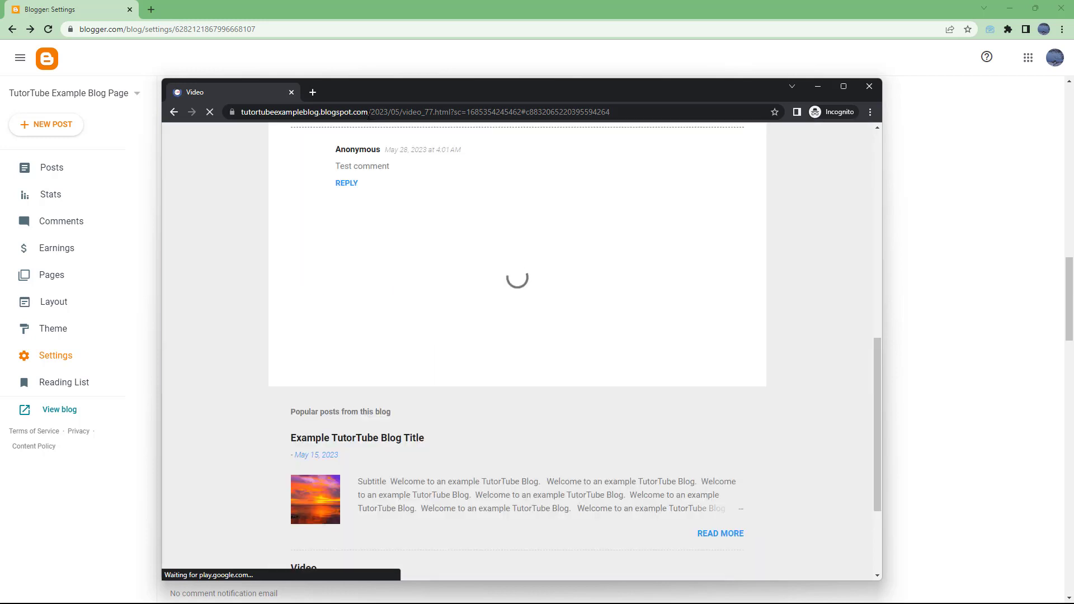
pyautogui.click(408, 226)
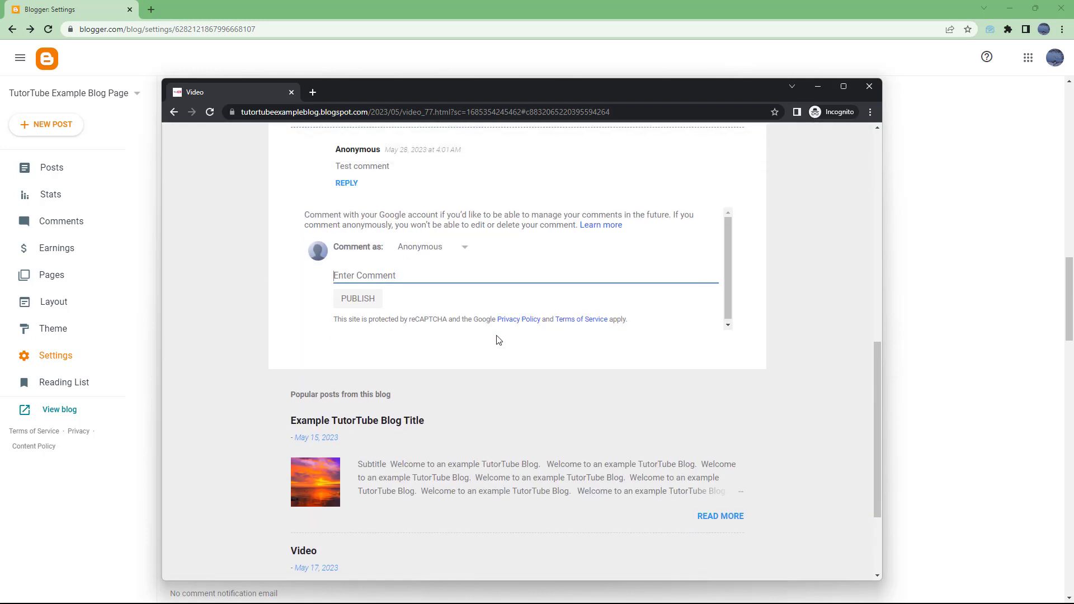
pyautogui.write('Test comment')
pyautogui.click(356, 302)
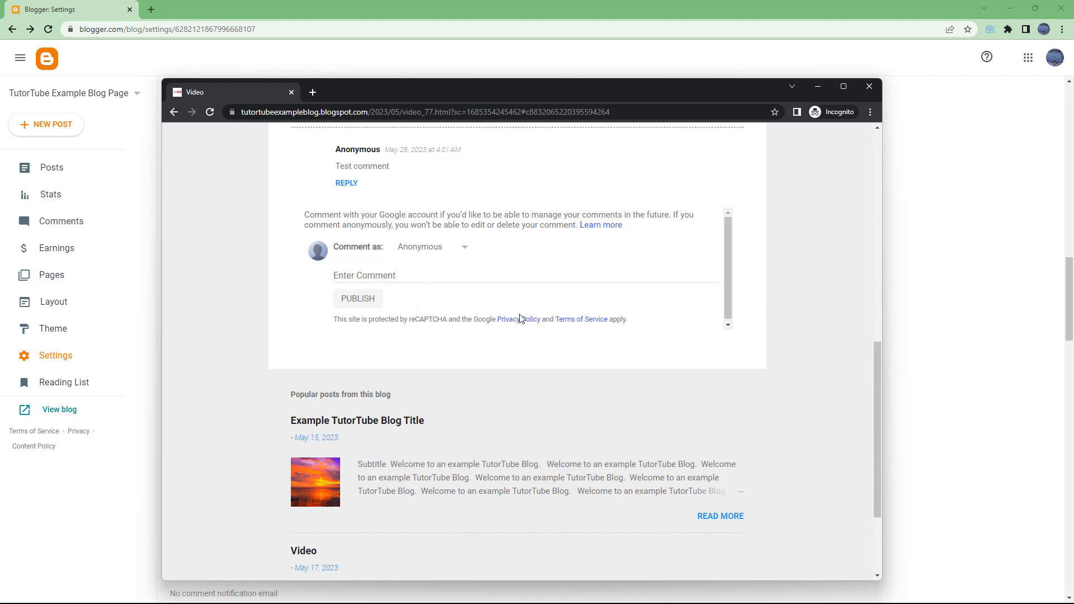
pyautogui.scroll(5, 392, 391)
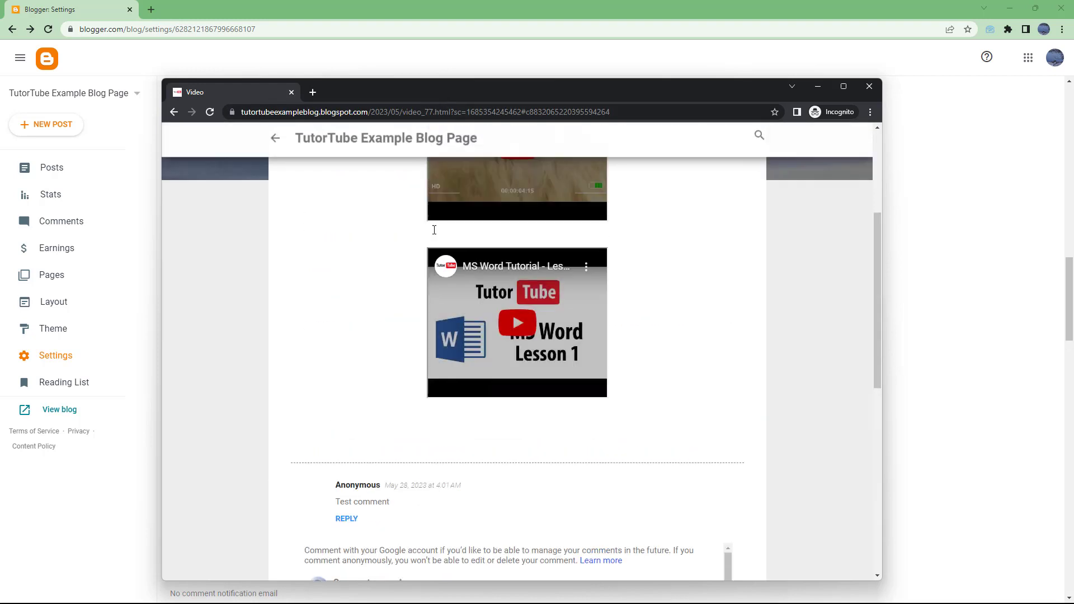
pyautogui.press('super+Down')
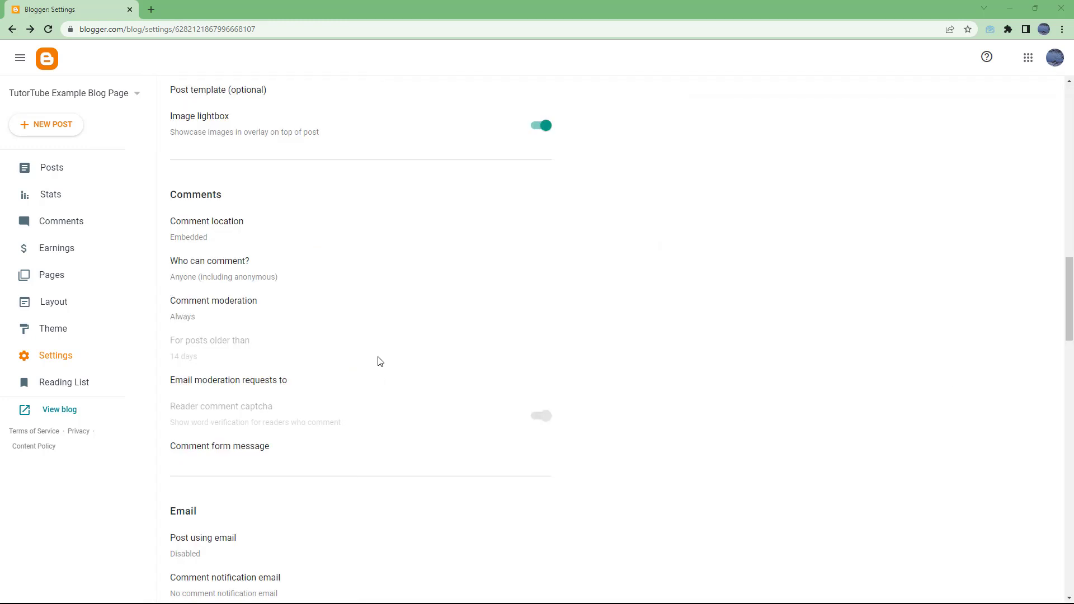
# - Open Blogger's Comments page, then publish the junk comment 'dfgdfsdfgsdfg' on the incognito Video post
pyautogui.click(65, 220)
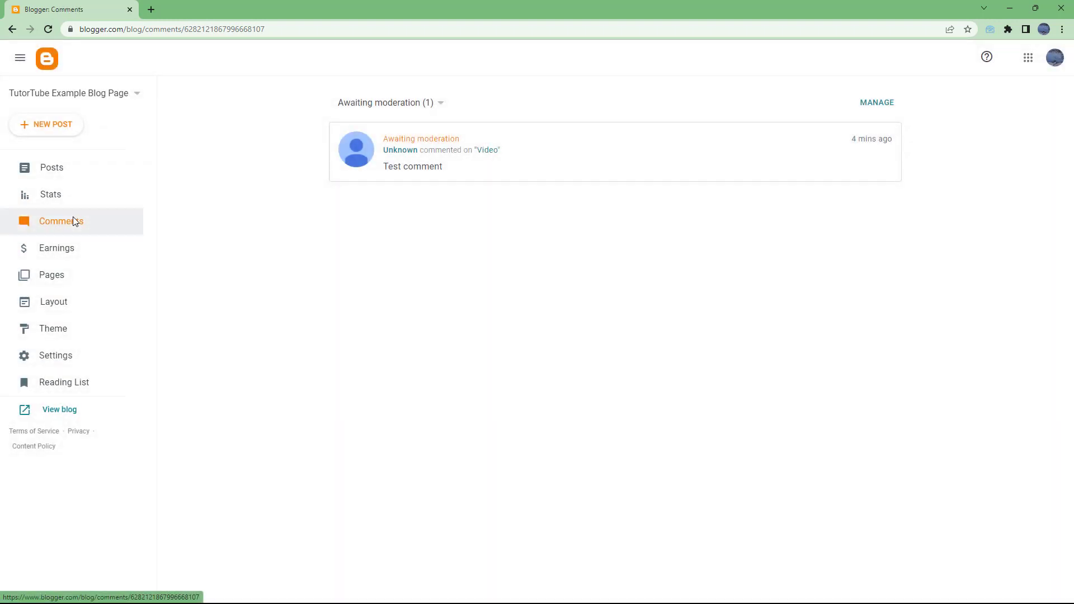
pyautogui.moveTo(362, 168)
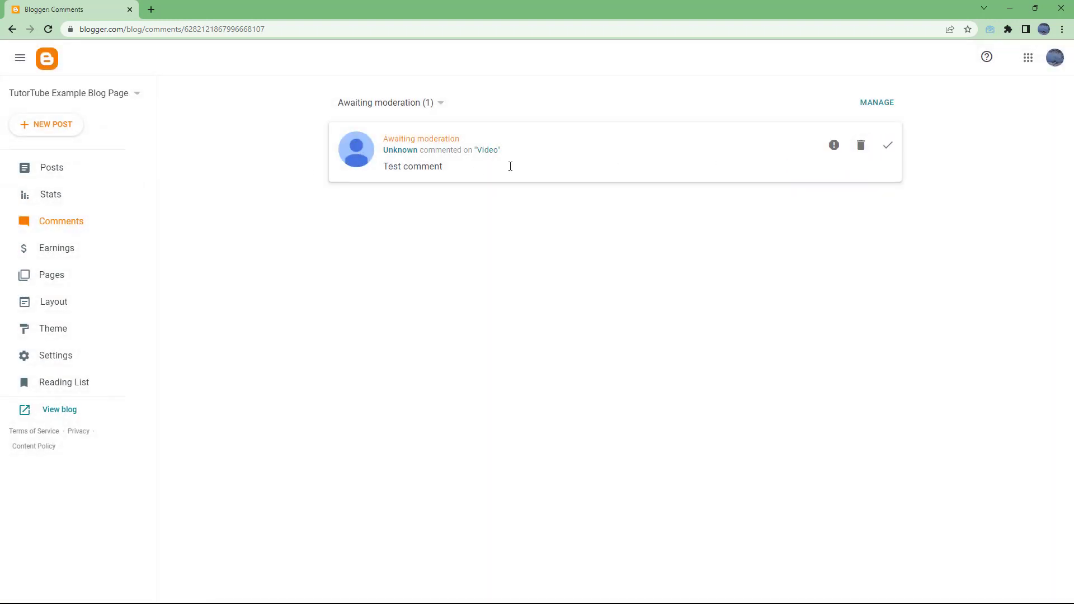
pyautogui.moveTo(1071, 146); pyautogui.dragTo(380, 69)
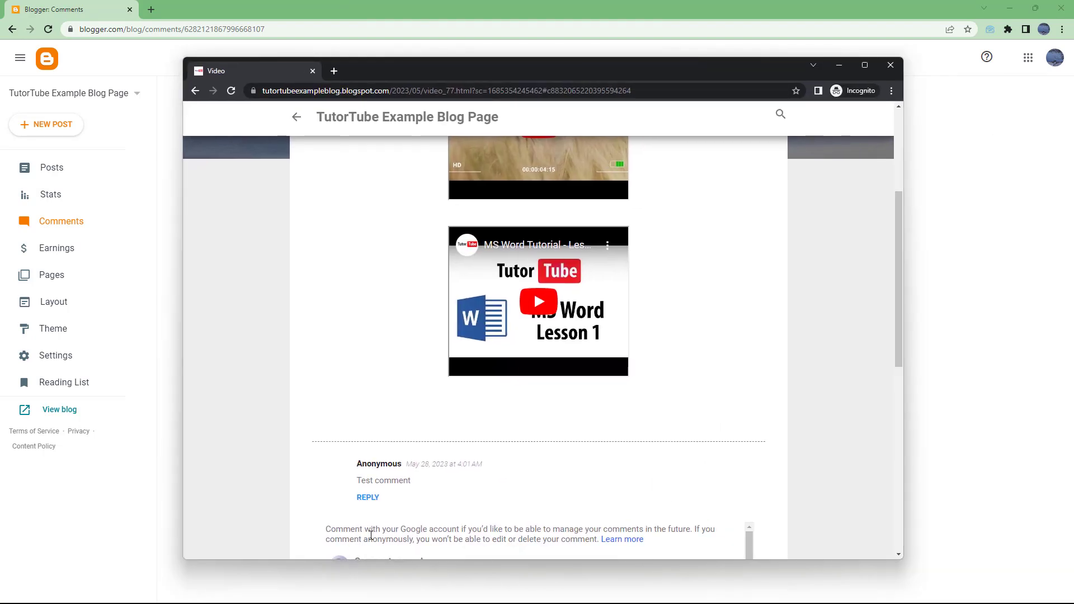
pyautogui.scroll(-4, 392, 480)
pyautogui.click(400, 369)
pyautogui.write('dfgdfsdfgsdfg')
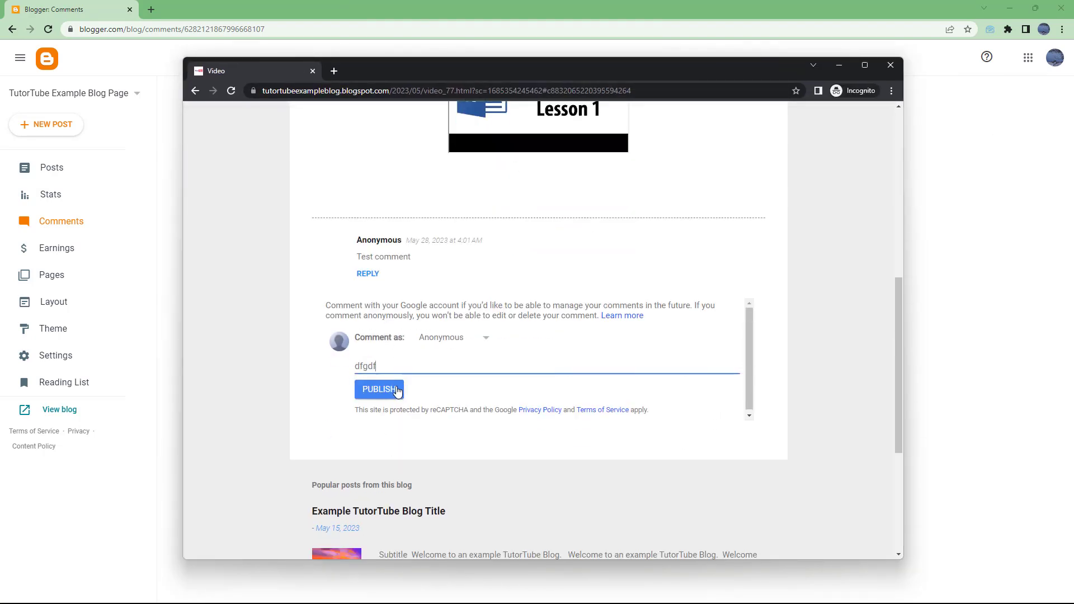
pyautogui.click(379, 390)
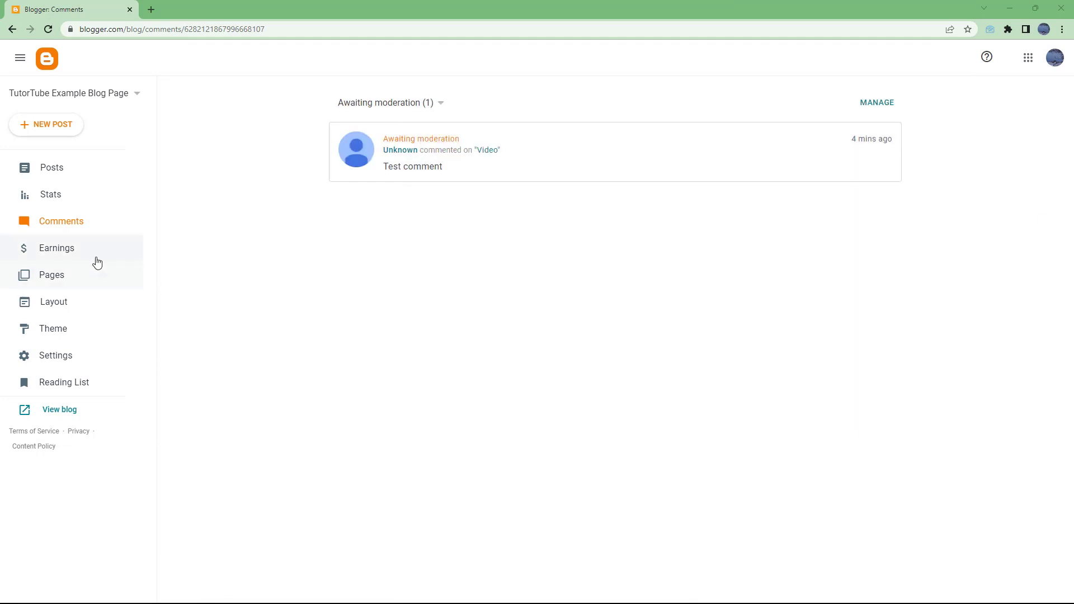
# - Reload the comments list, permanently delete the dfgdfgdfg comment, and approve the Test comment
pyautogui.click(51, 33)
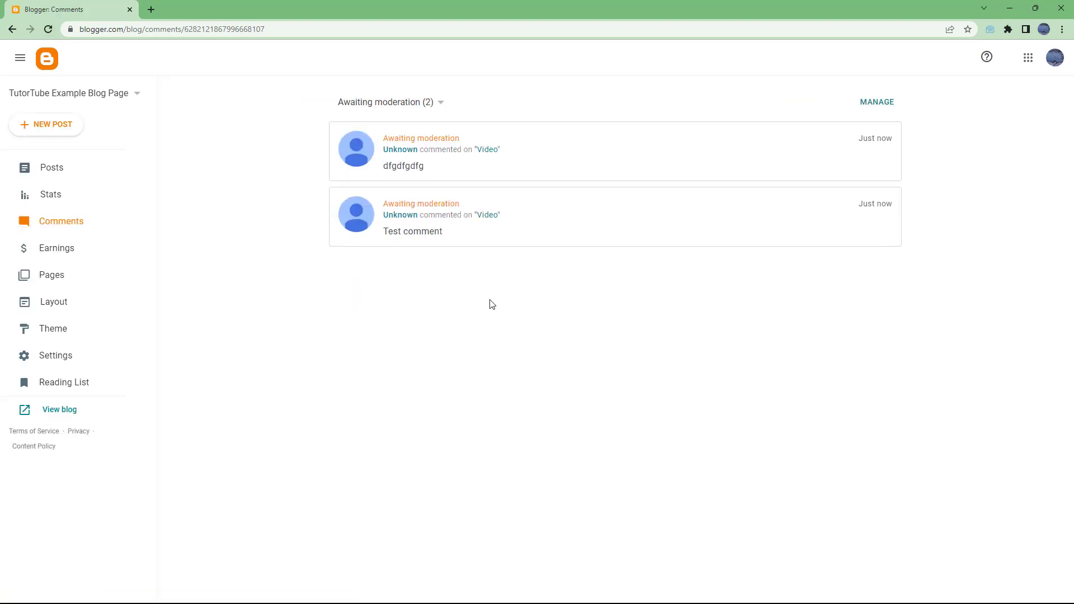
pyautogui.click(870, 105)
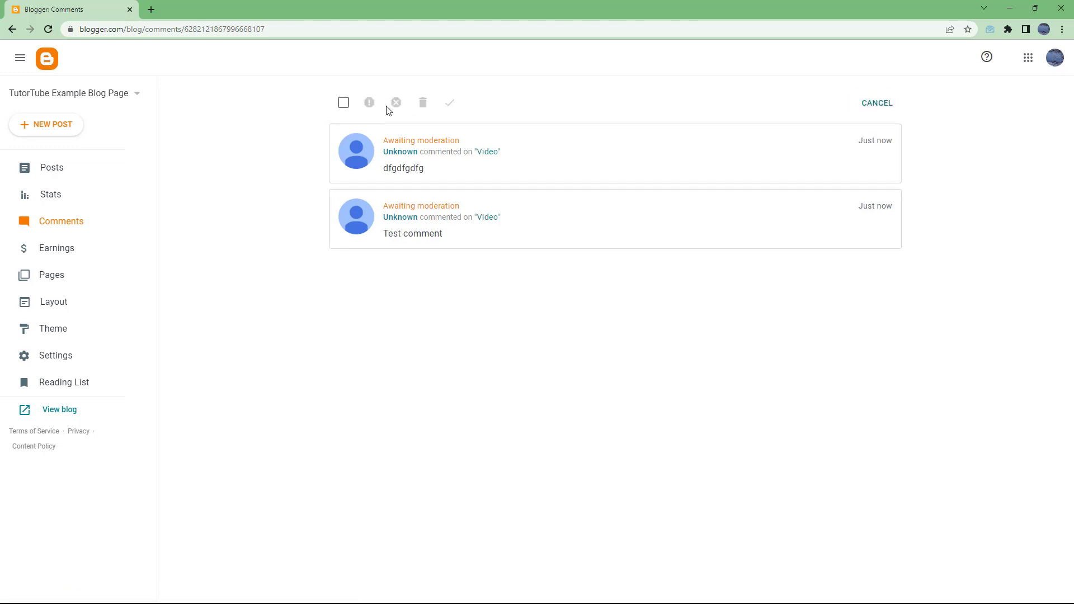
pyautogui.moveTo(349, 150)
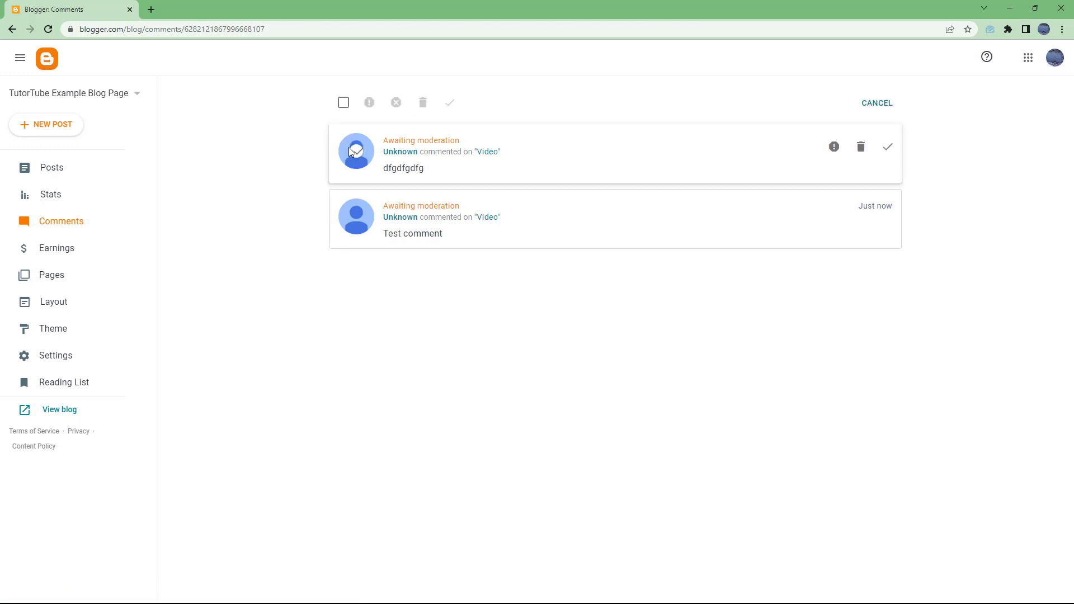
pyautogui.click(868, 102)
pyautogui.moveTo(888, 148)
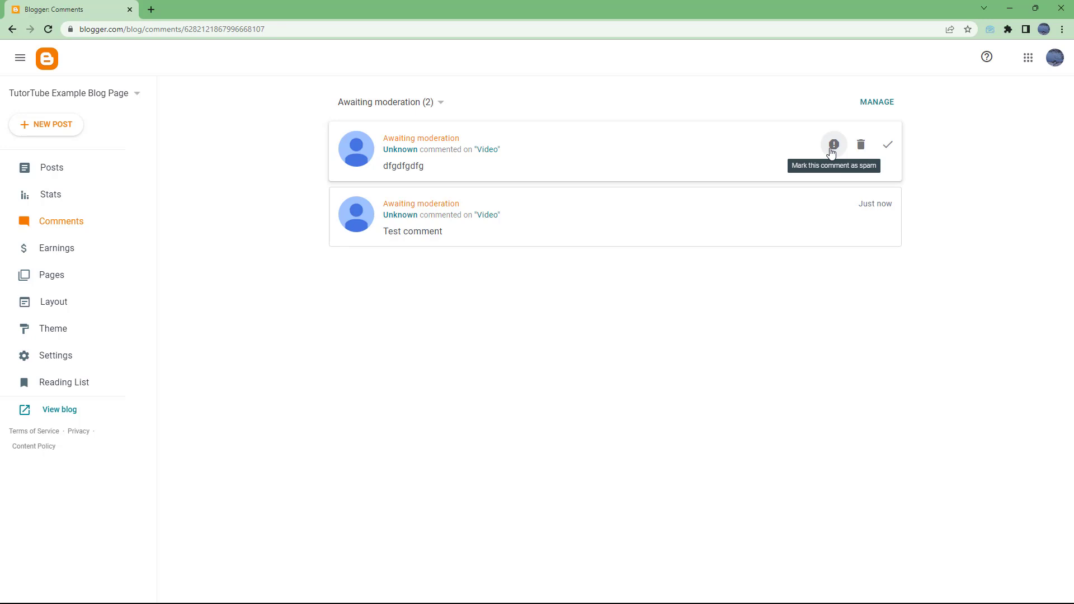
pyautogui.click(861, 145)
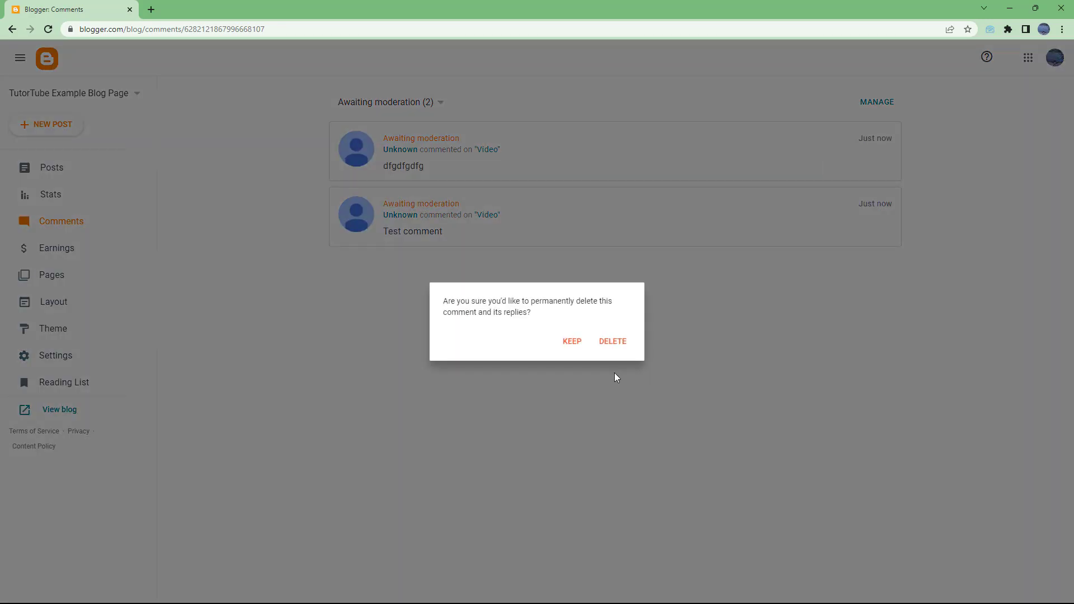
pyautogui.click(618, 343)
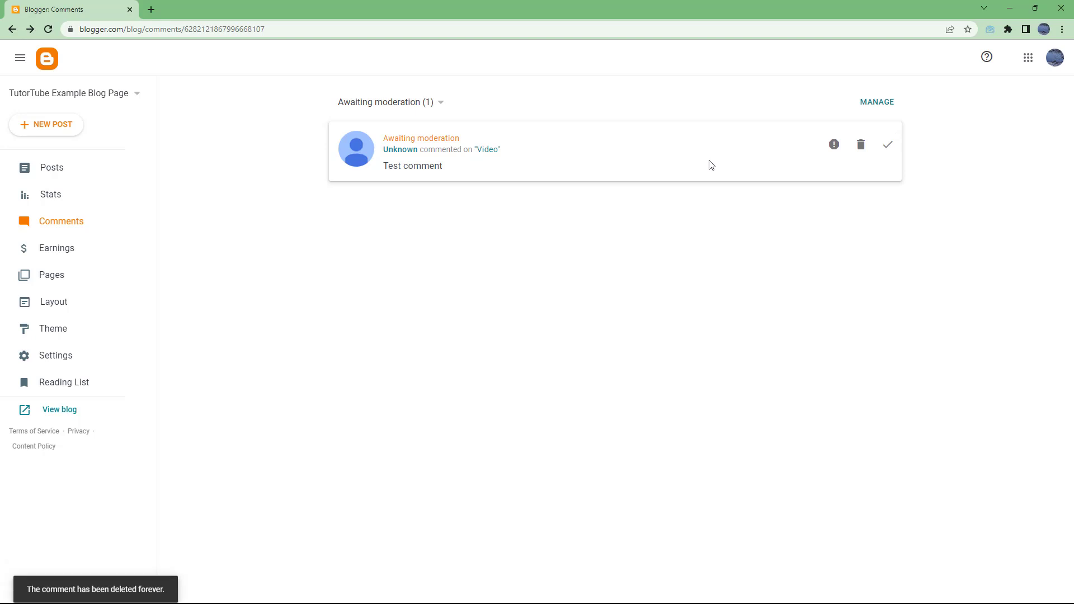
pyautogui.click(888, 145)
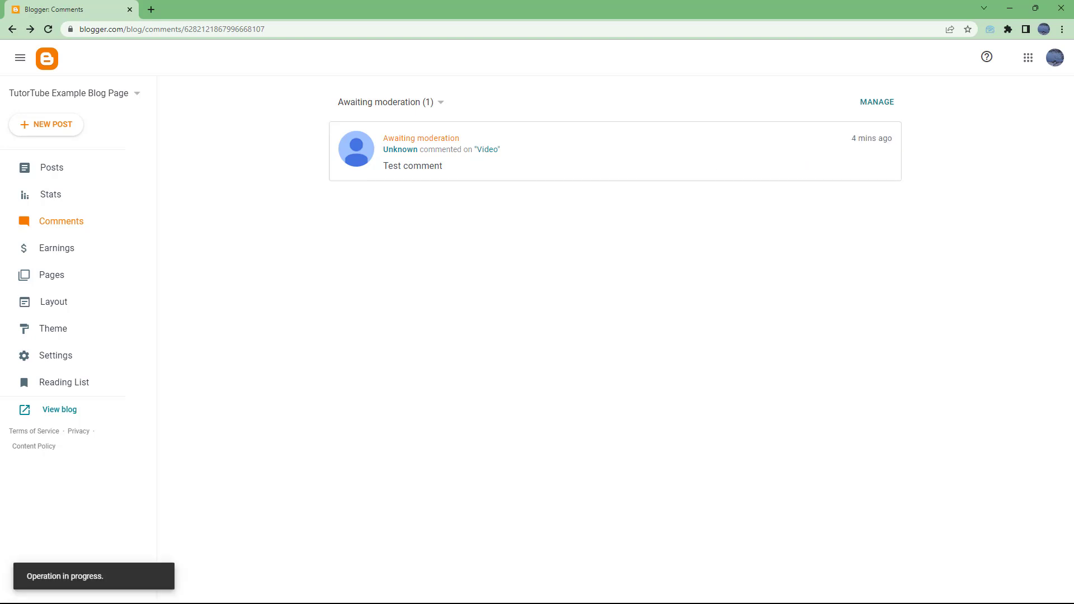
pyautogui.moveTo(1073, 196); pyautogui.dragTo(525, 143)
# - Reload the Video post to confirm the approved Test comment, then close the incognito window
pyautogui.click(273, 162)
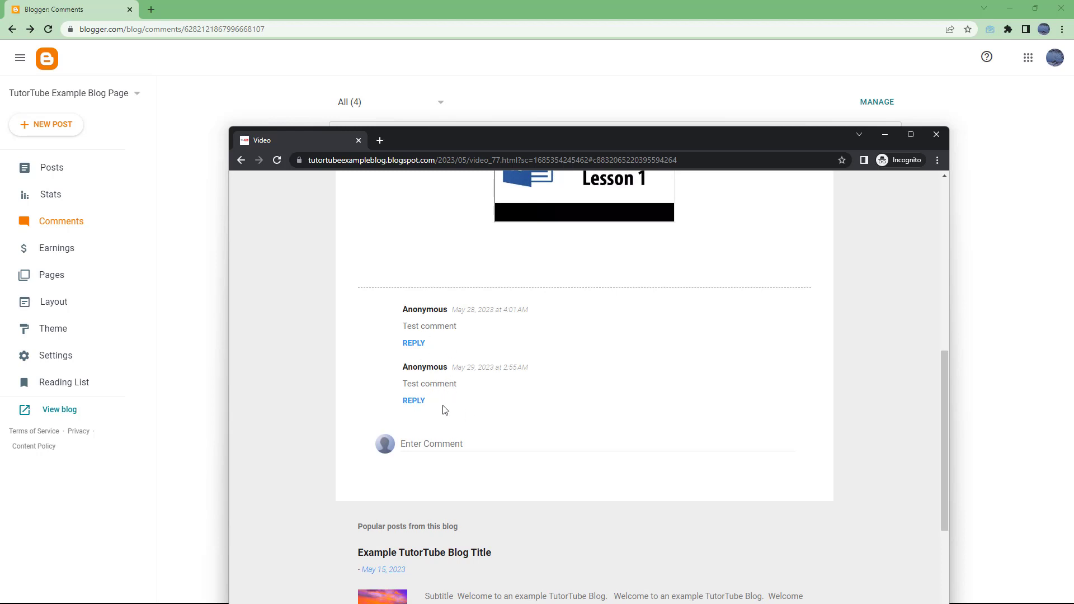
pyautogui.click(629, 124)
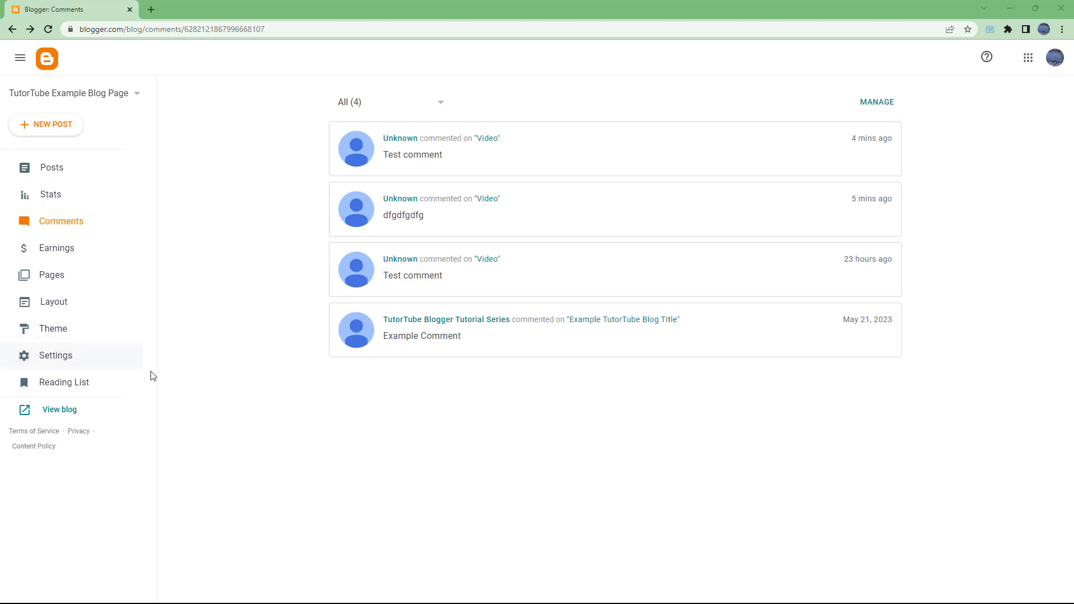
# - Scroll through the blog's Settings page, then go to the Posts list
pyautogui.click(99, 369)
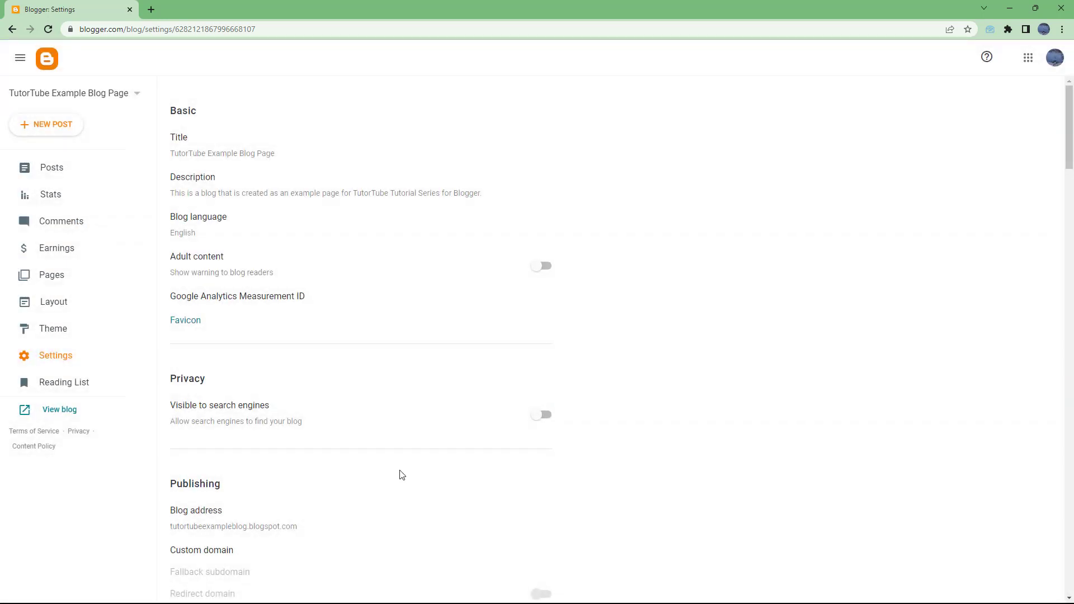
pyautogui.scroll(-20, 427, 432)
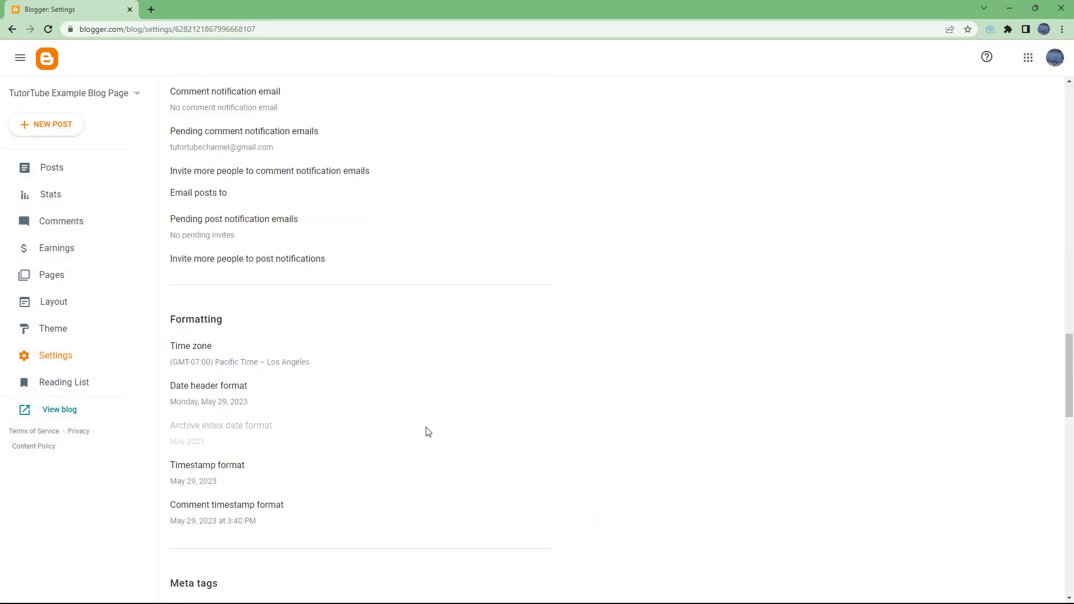
pyautogui.scroll(-20, 427, 432)
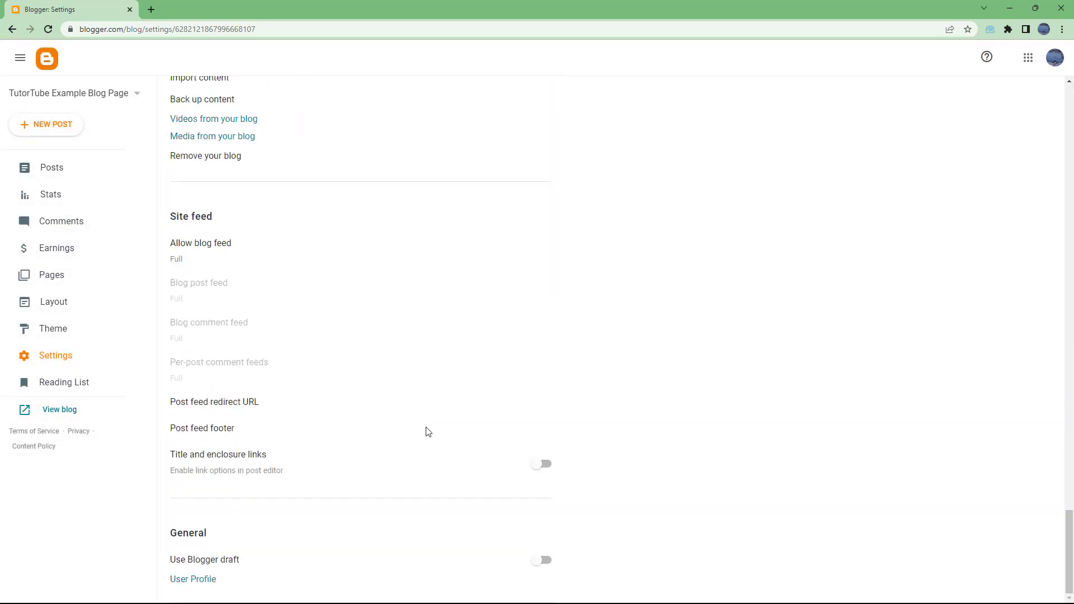
pyautogui.scroll(1, 427, 431)
pyautogui.scroll(-1, 427, 432)
pyautogui.scroll(1, 227, 307)
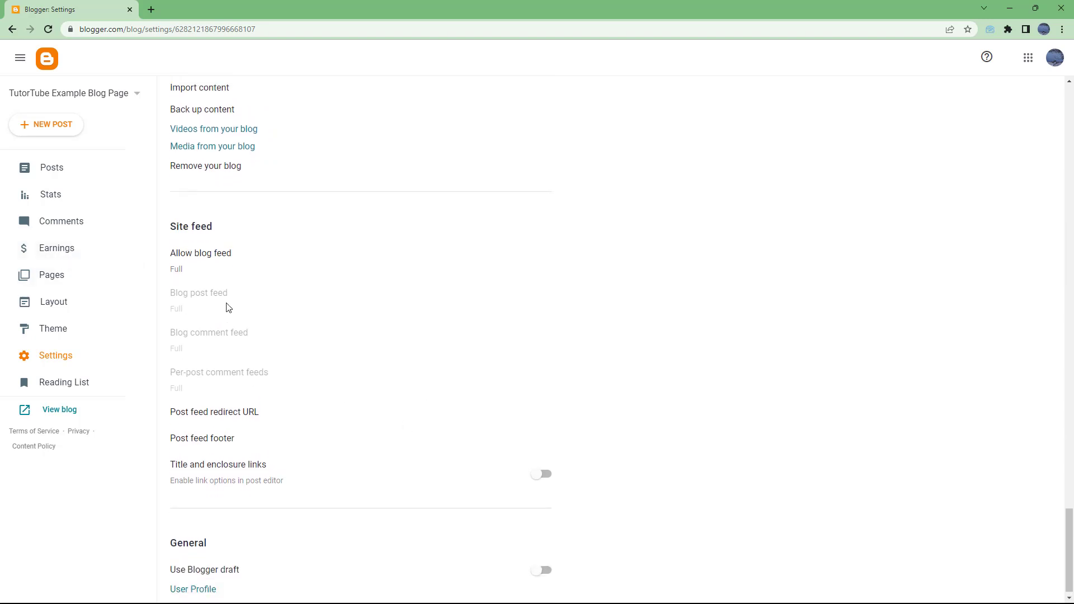
pyautogui.scroll(10, 227, 307)
pyautogui.scroll(-5, 230, 304)
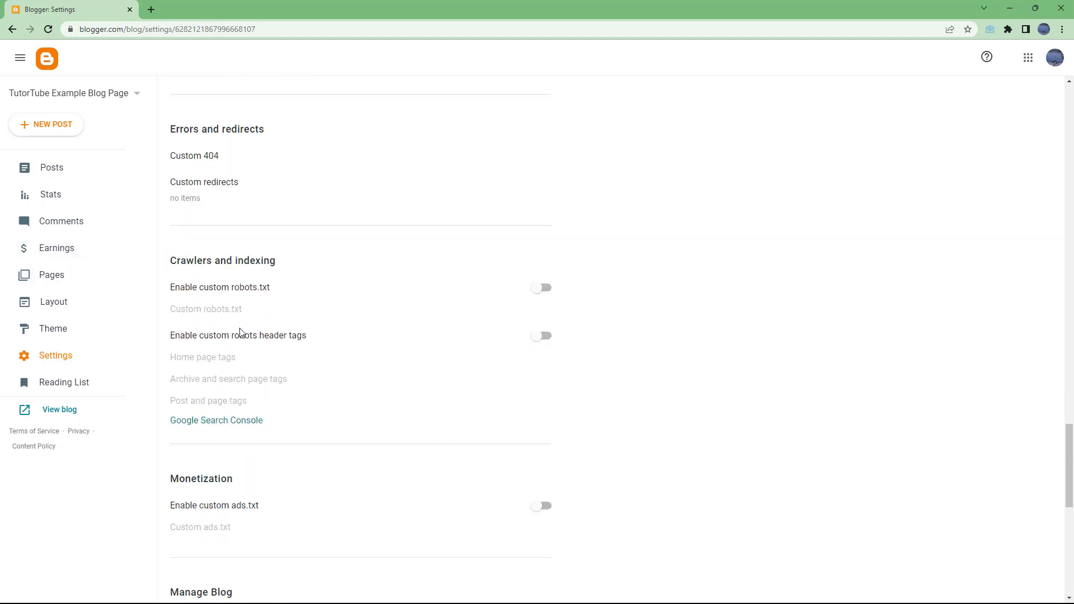
pyautogui.click(74, 170)
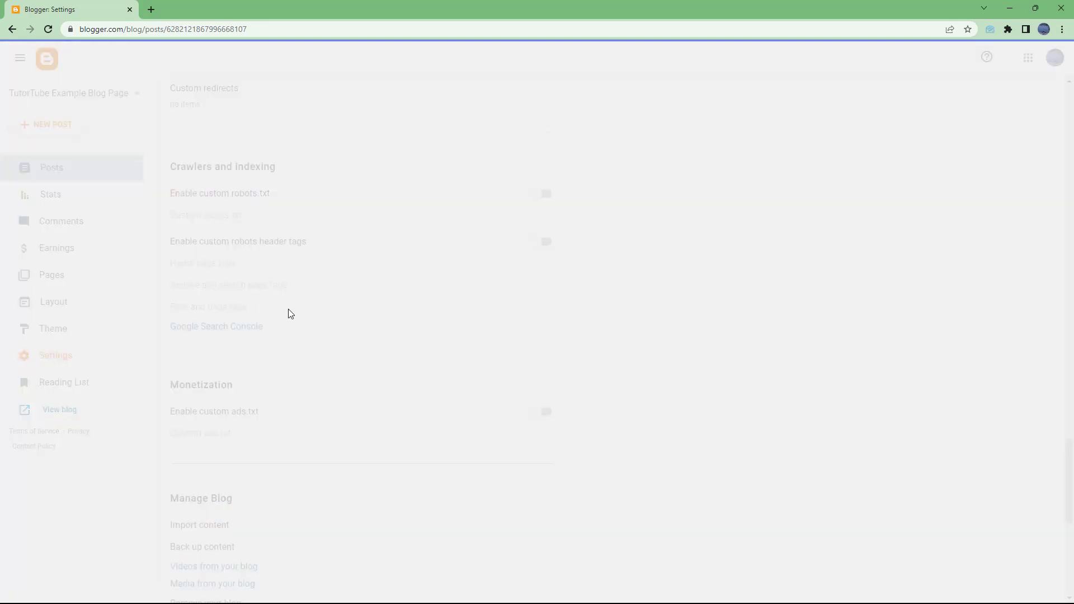